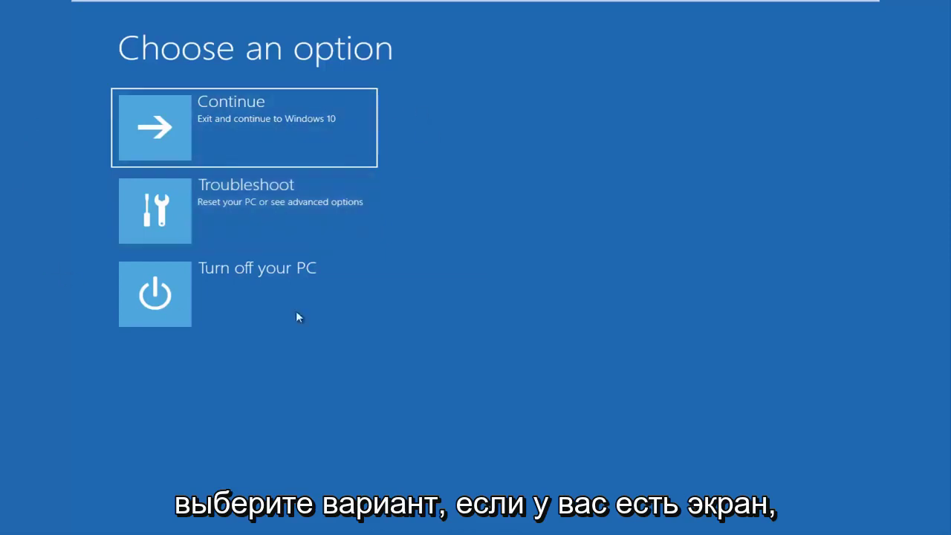
Try System Restore from the advanced troubleshooting options, choosing the administrator account and entering its password, and exit the wizard.
click(241, 214)
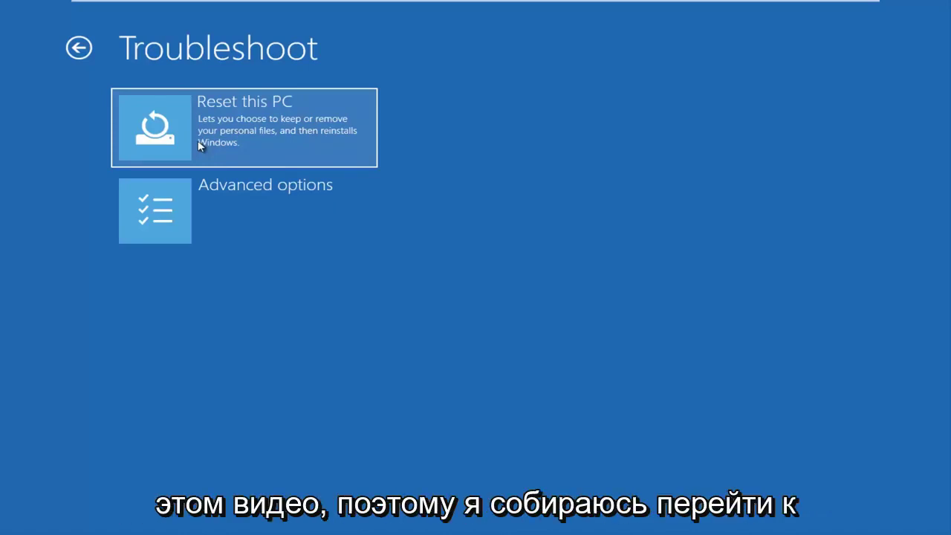
click(183, 205)
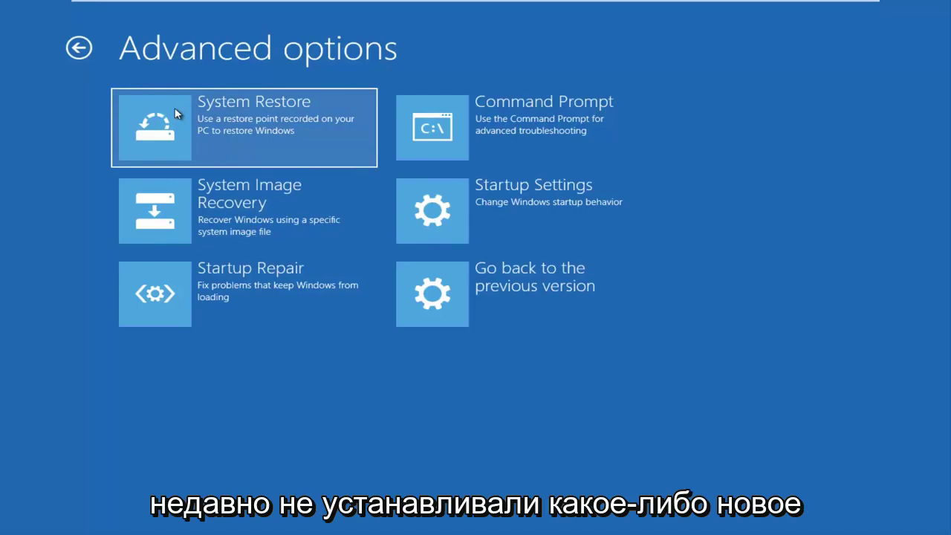
click(209, 126)
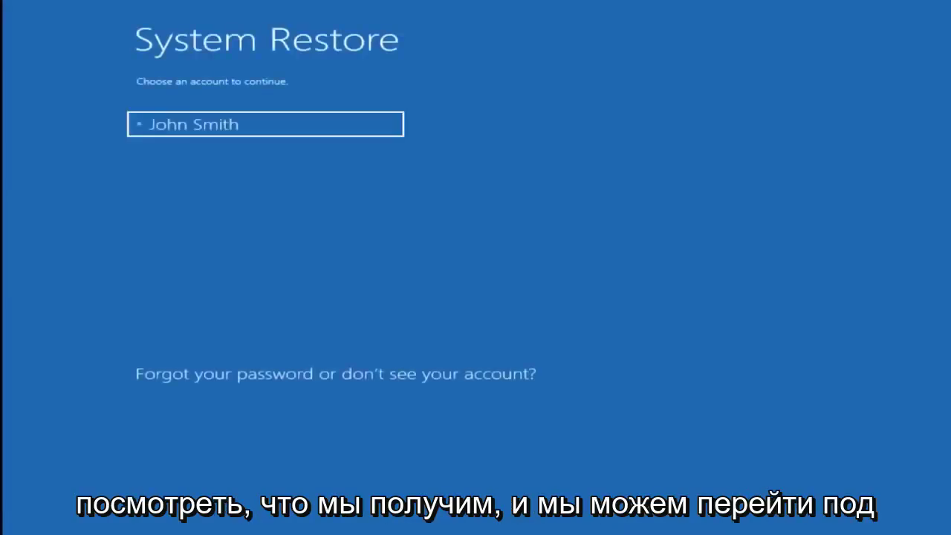
click(273, 124)
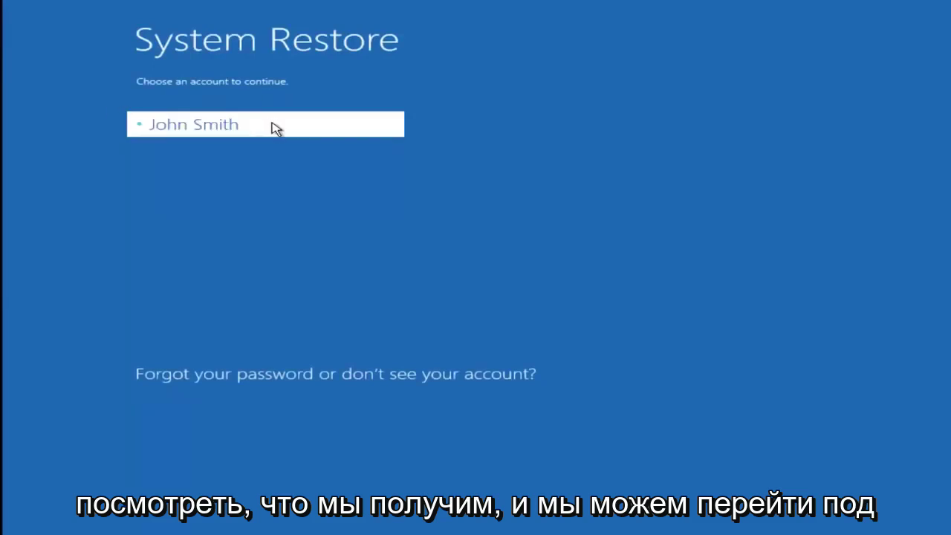
text(********)
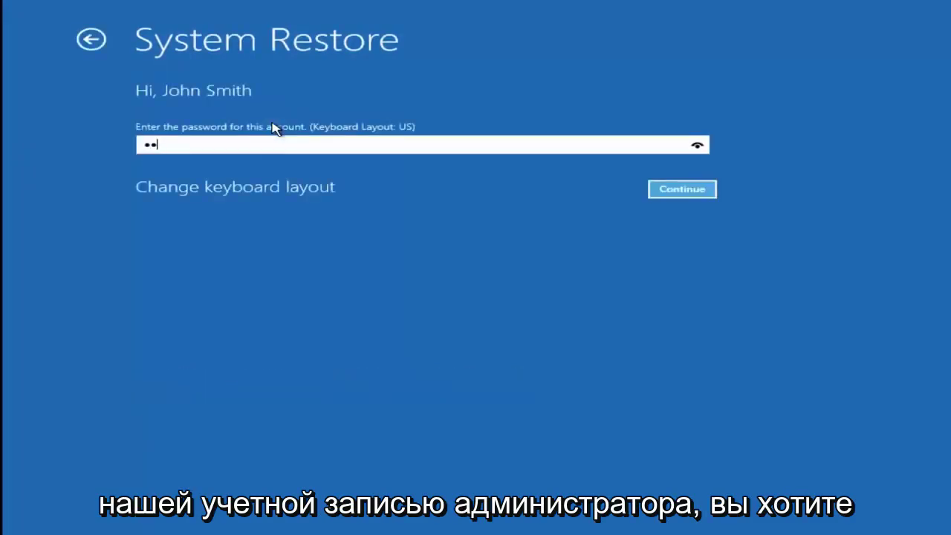
key(Return)
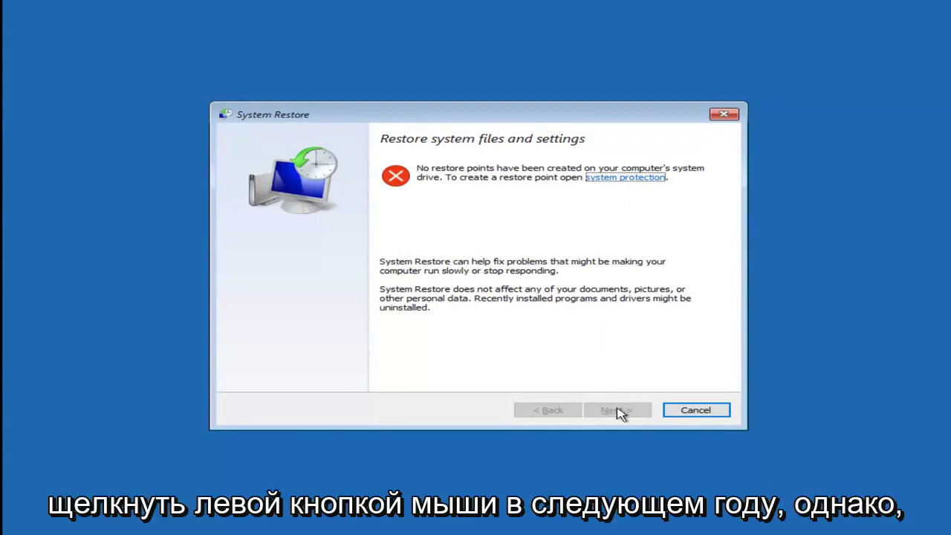
click(699, 413)
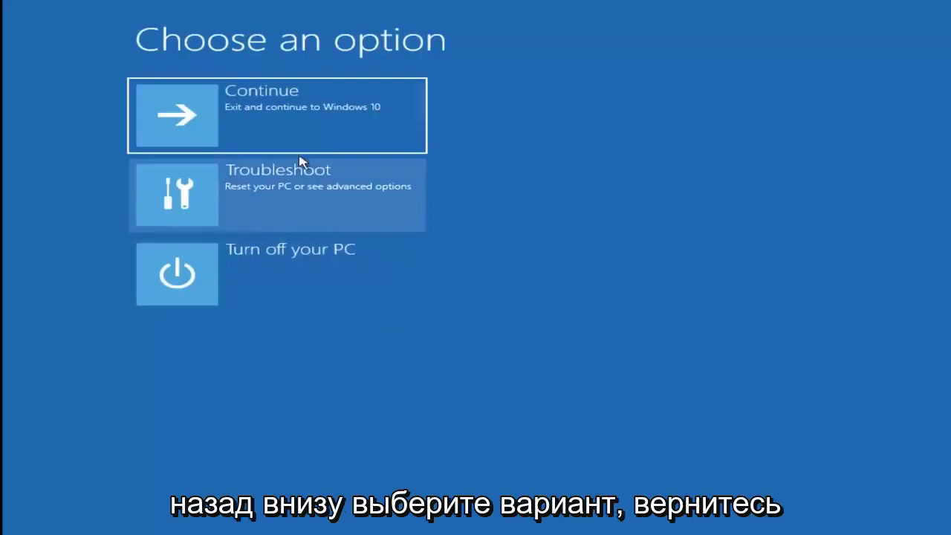
Restart the PC through the advanced Startup Settings and enable Safe Mode with Networking.
click(263, 199)
click(252, 195)
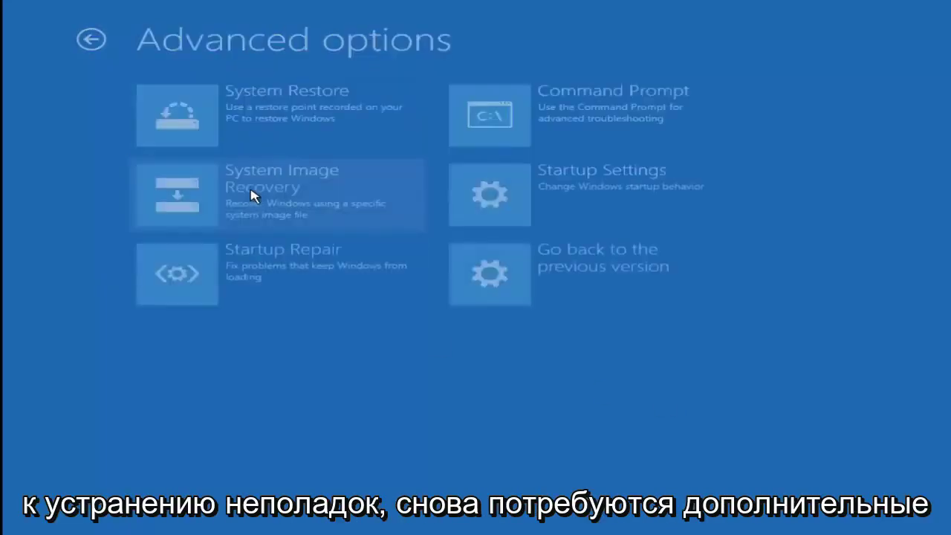
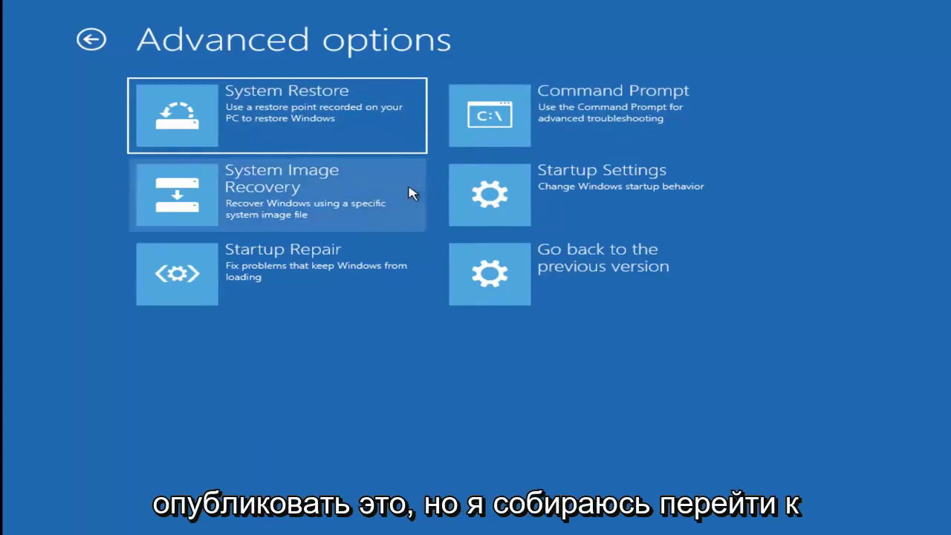
click(520, 194)
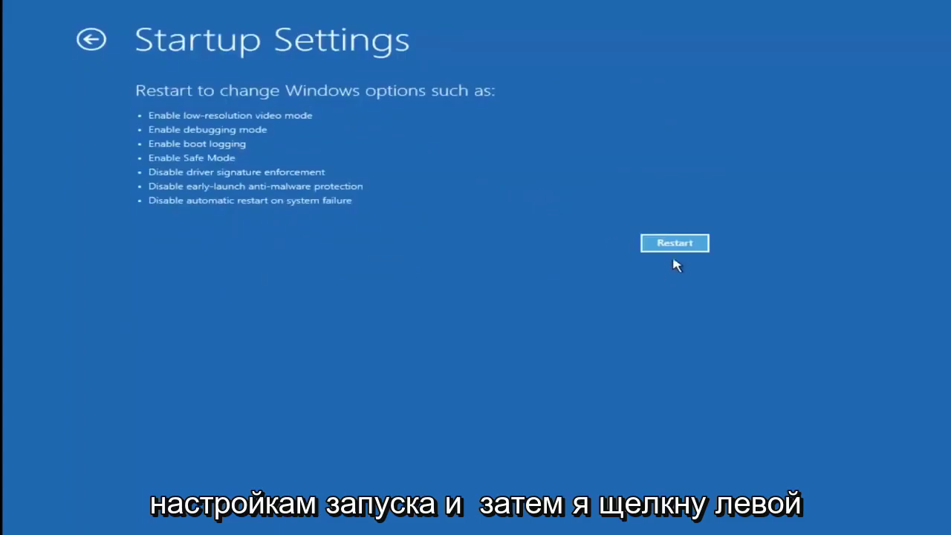
click(675, 244)
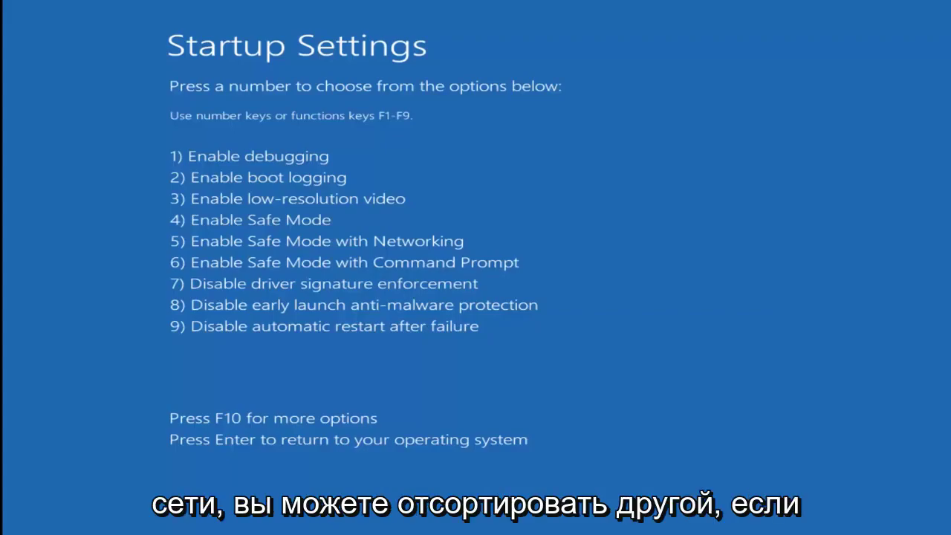
key(5)
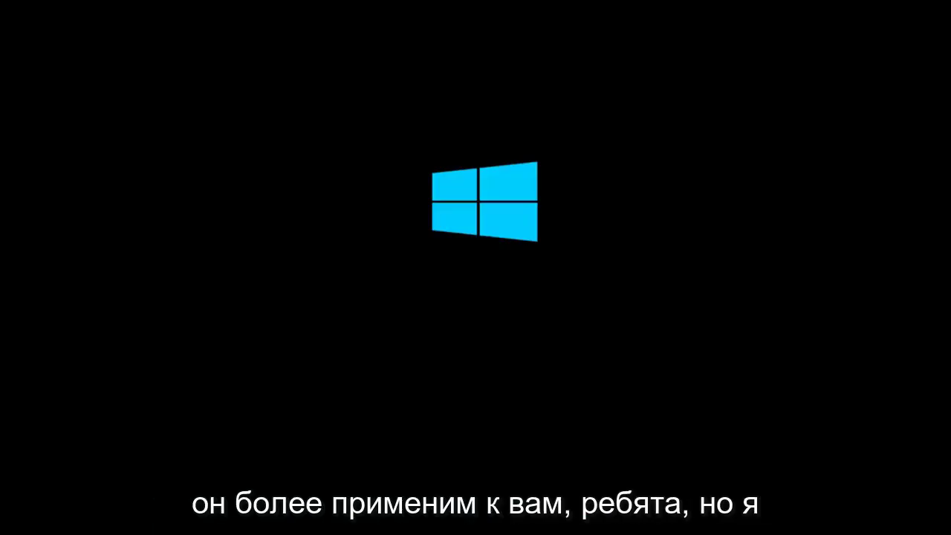
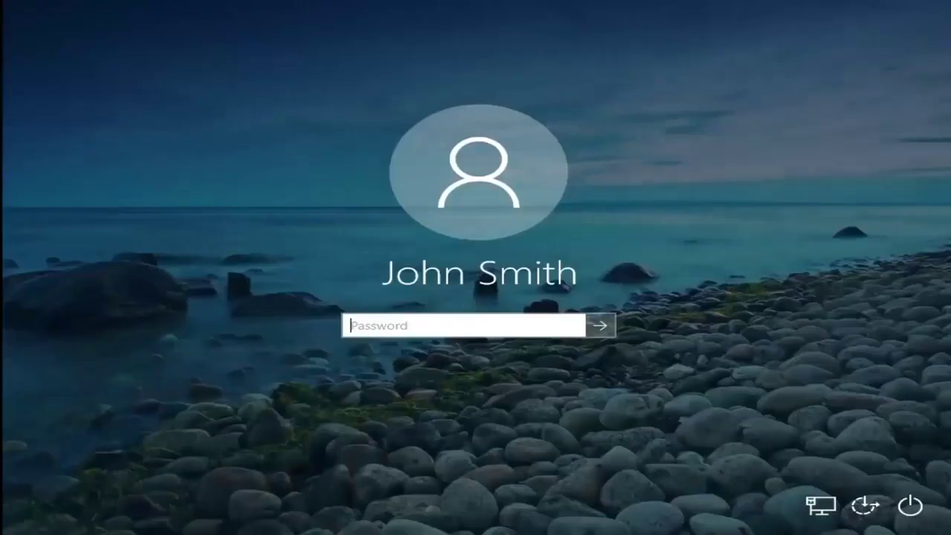
Sign in to Windows with the account password and close the browser window showing the Microsoft support page.
text(********)
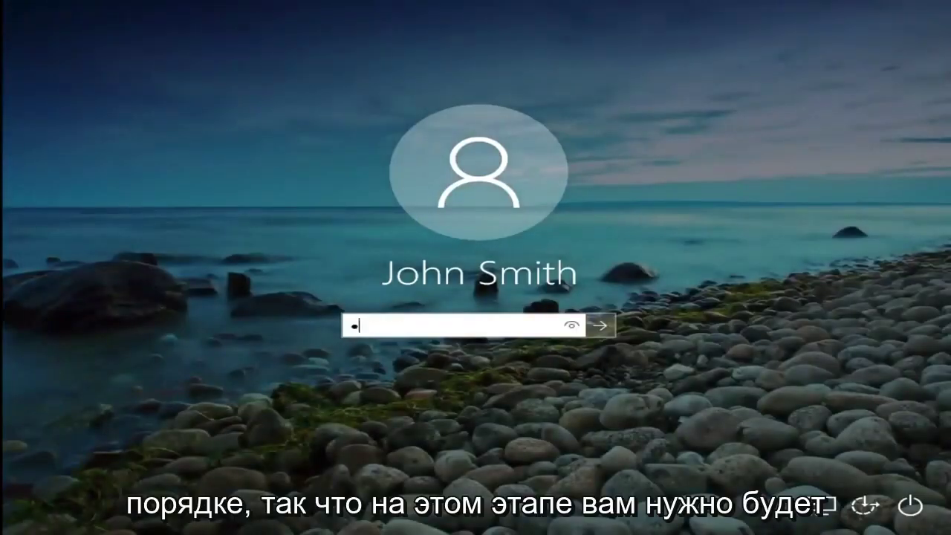
key(Return)
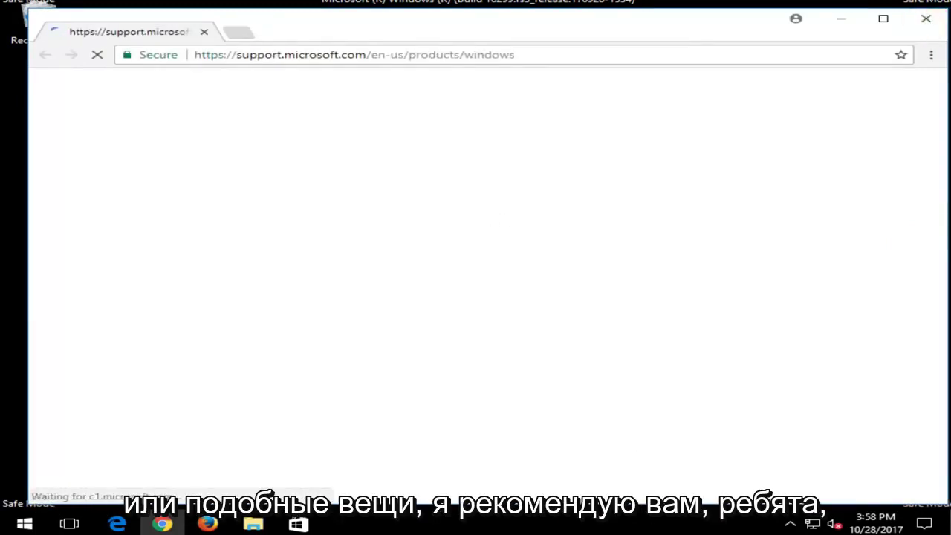
click(922, 21)
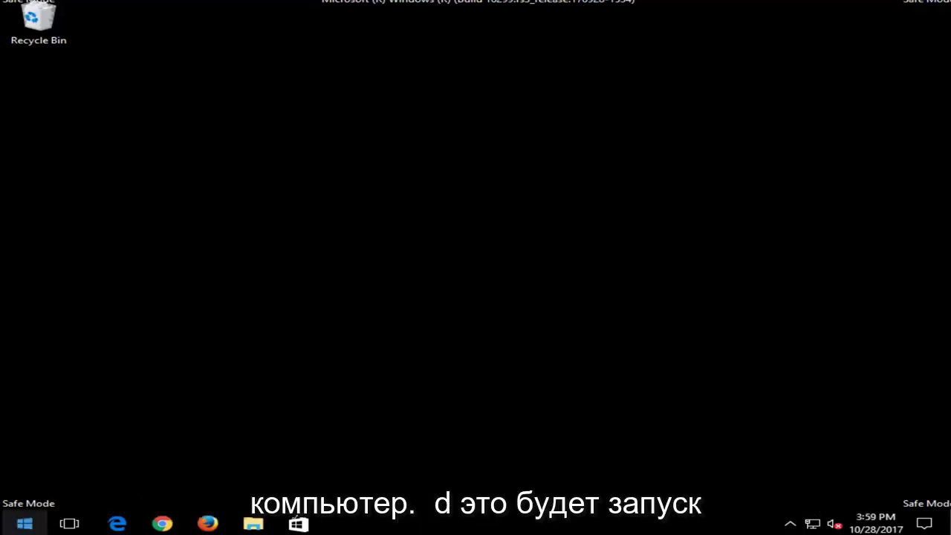
Search for Notepad, open it and move its window toward the upper part of the desktop.
click(41, 526)
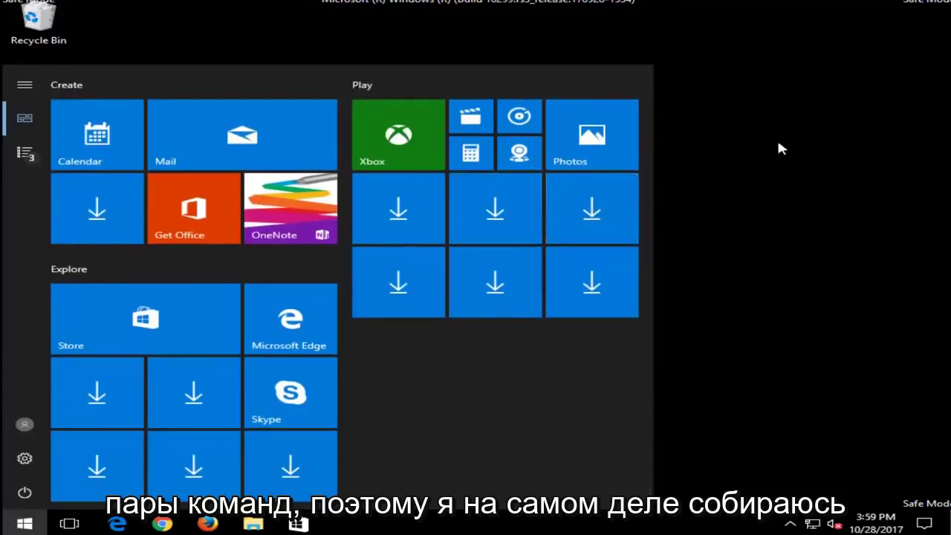
click(777, 148)
click(25, 524)
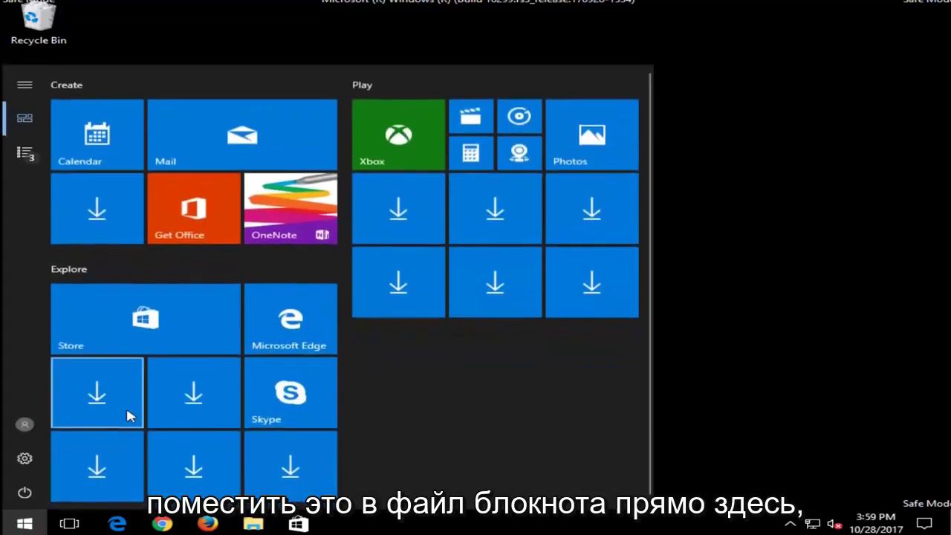
click(127, 414)
text(notepad)
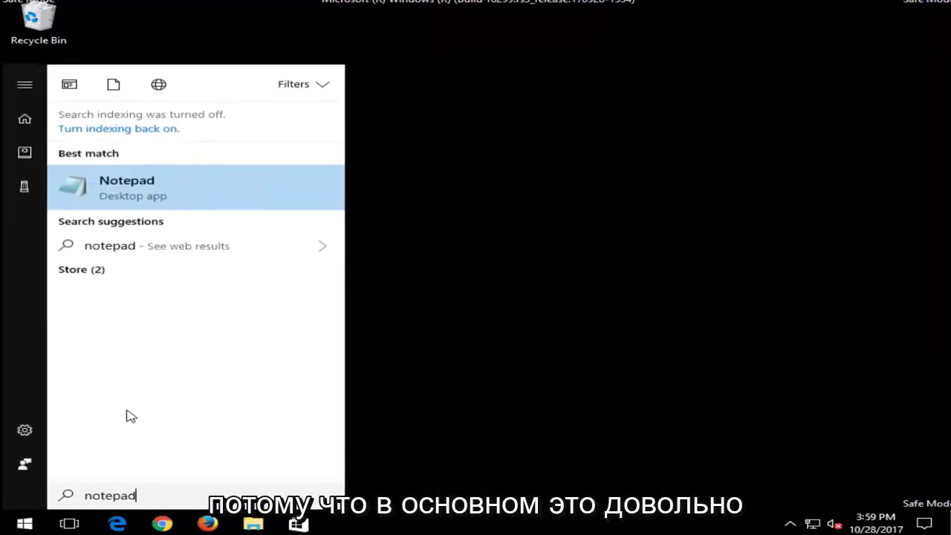
click(141, 181)
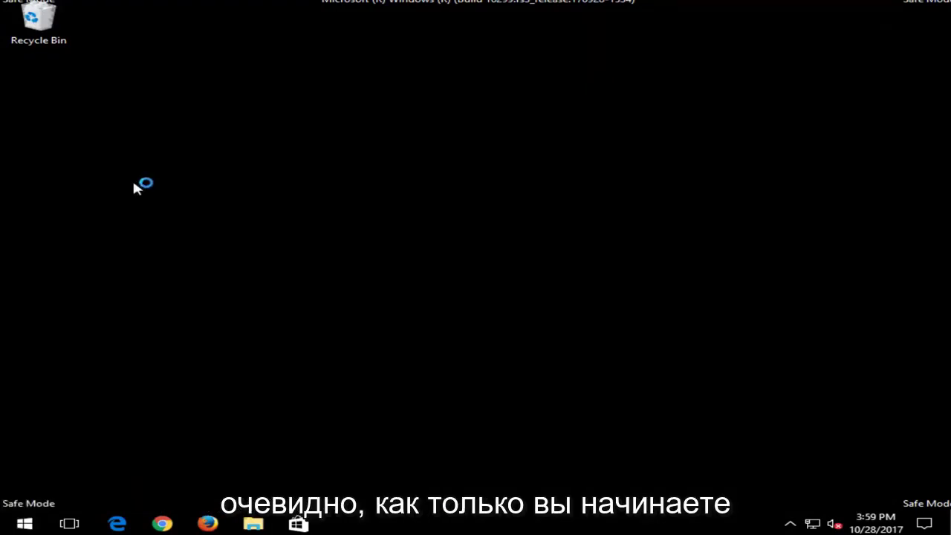
drag(519, 106, 253, 58)
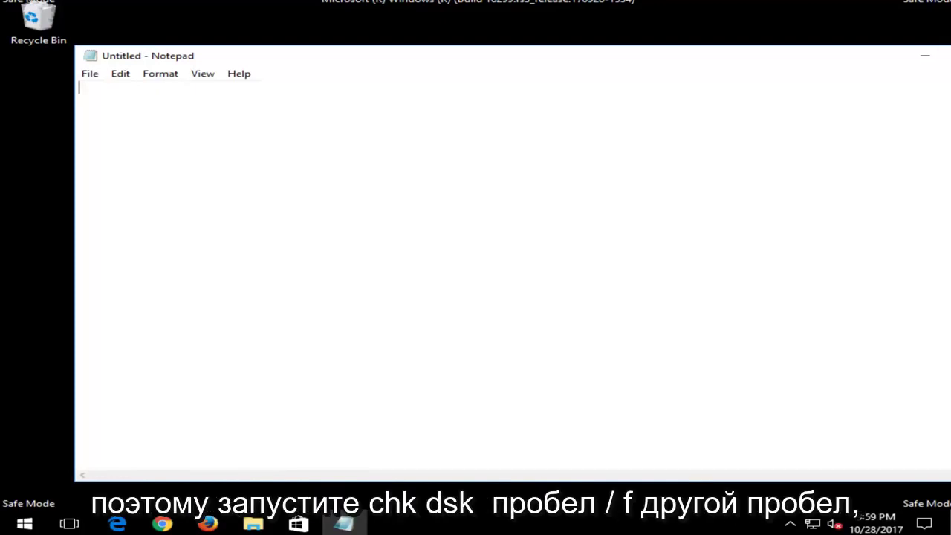
Write the commands "Chkdsk /f /r" and "sfc /scannow" in the Notepad document, separated by blank space.
text(Chkdsk /f /r)
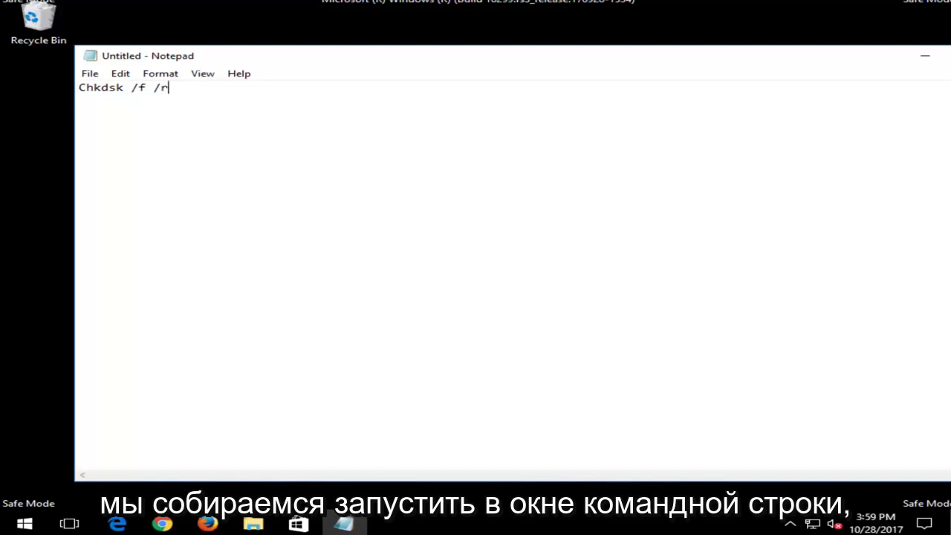
key(Return)
key(Return)
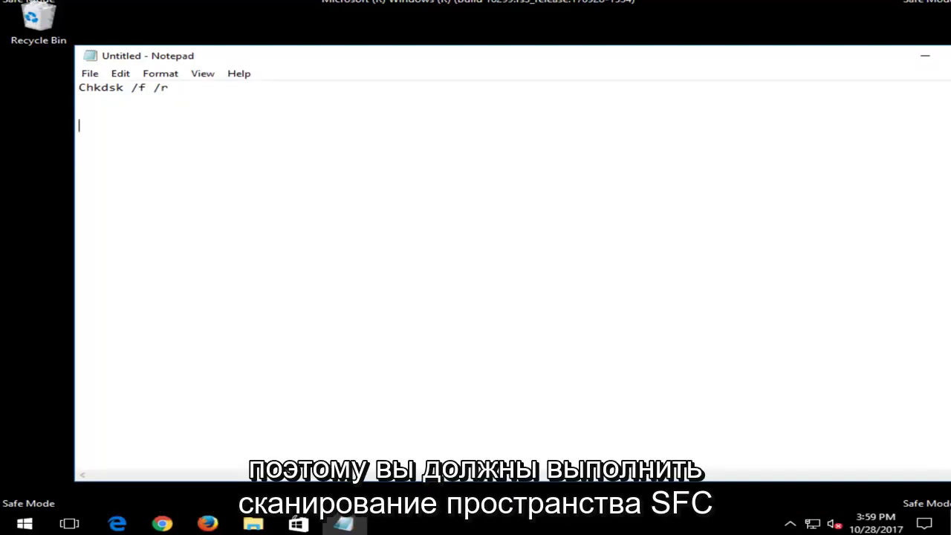
text(sfc /scannow)
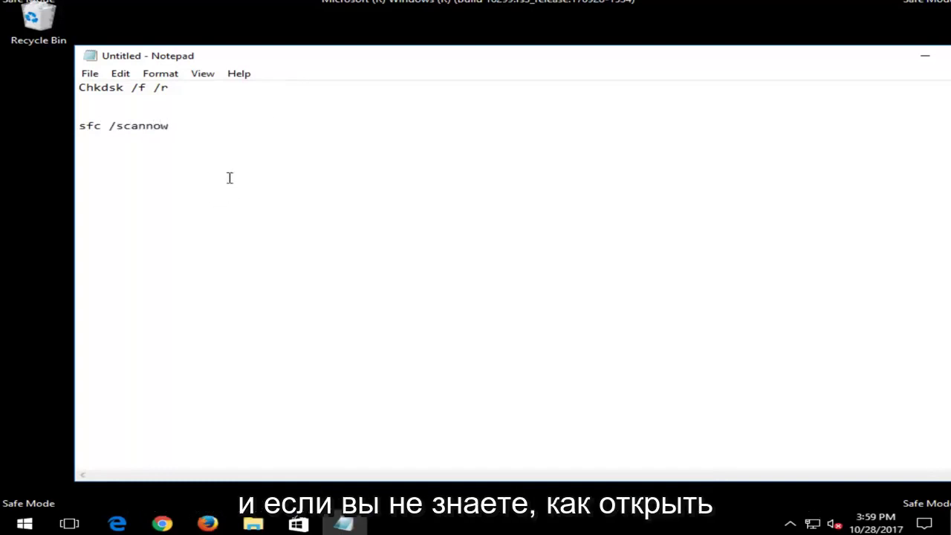
Move the Notepad window aside, open Command Prompt as administrator and place its window partly behind the notes.
drag(310, 60, 569, 60)
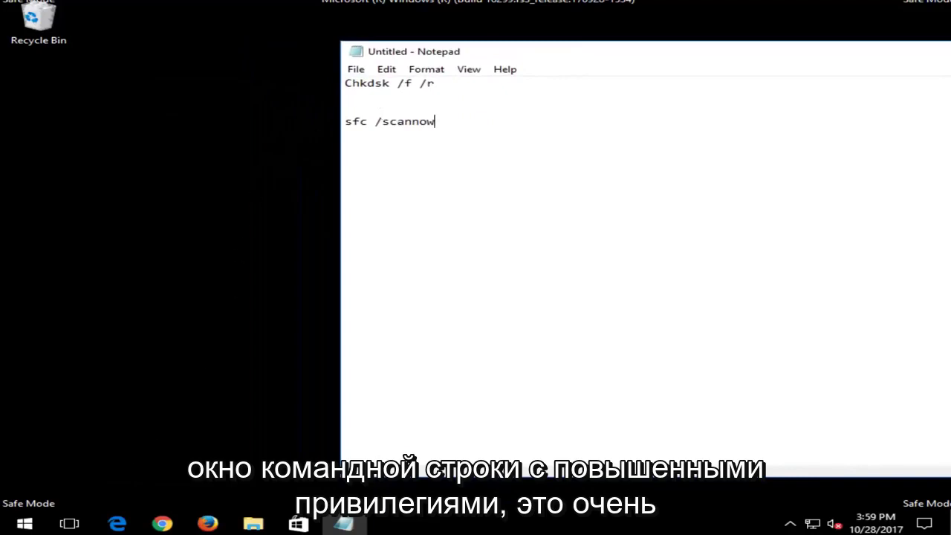
click(24, 524)
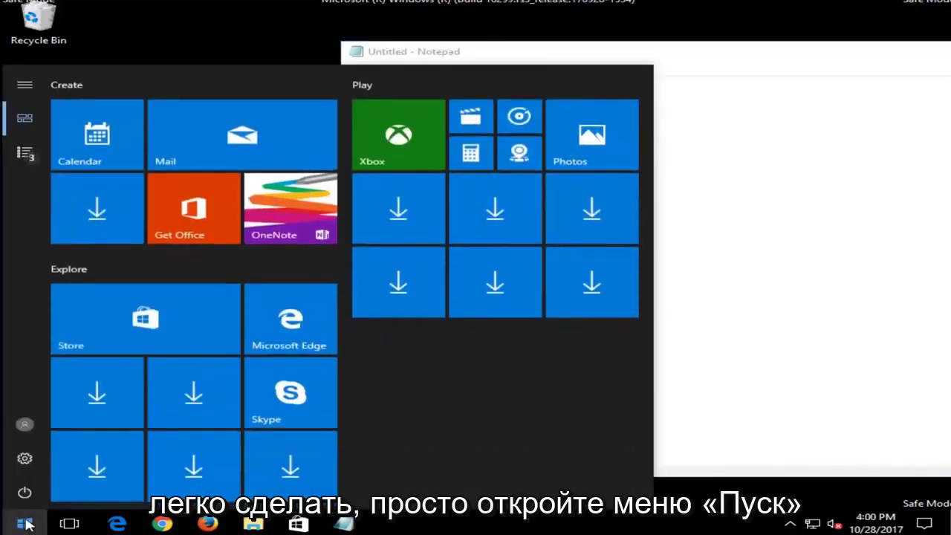
text(command prom)
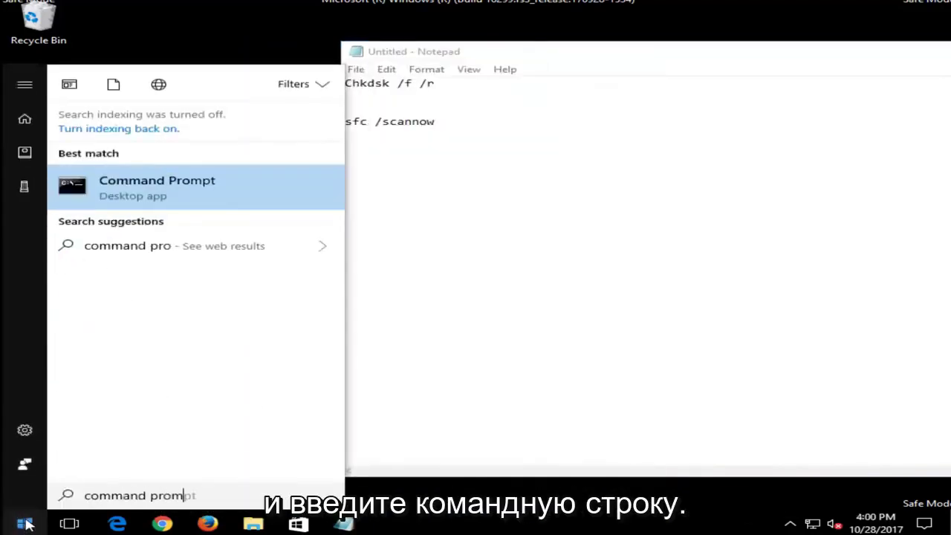
text(pt)
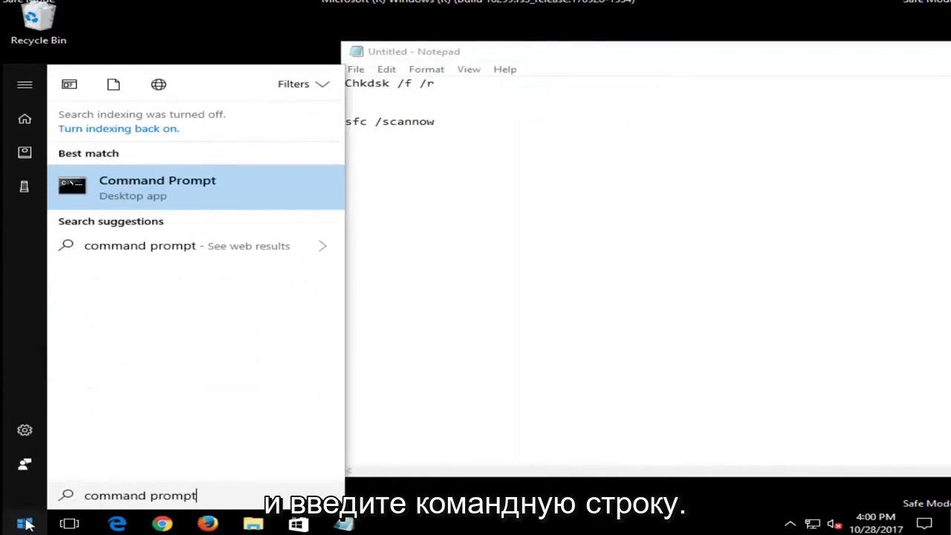
right_click(146, 195)
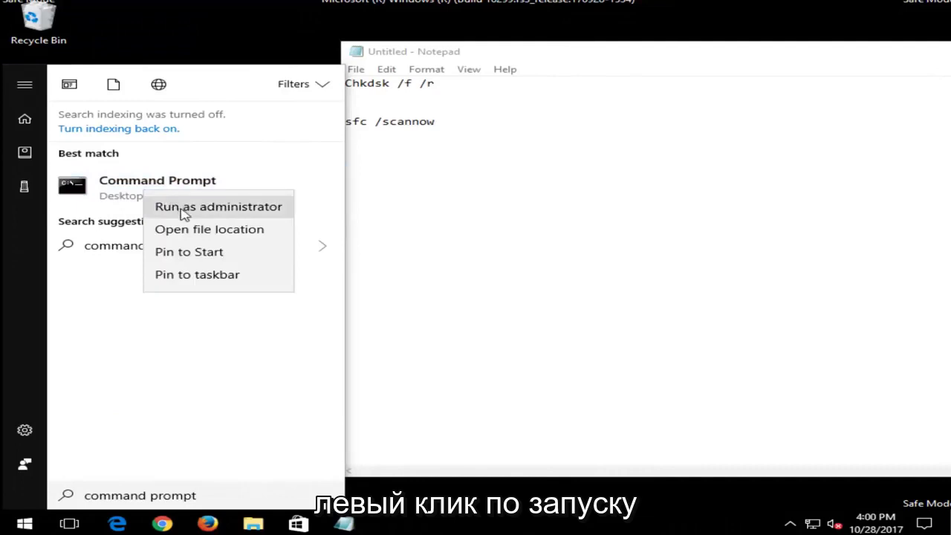
click(182, 209)
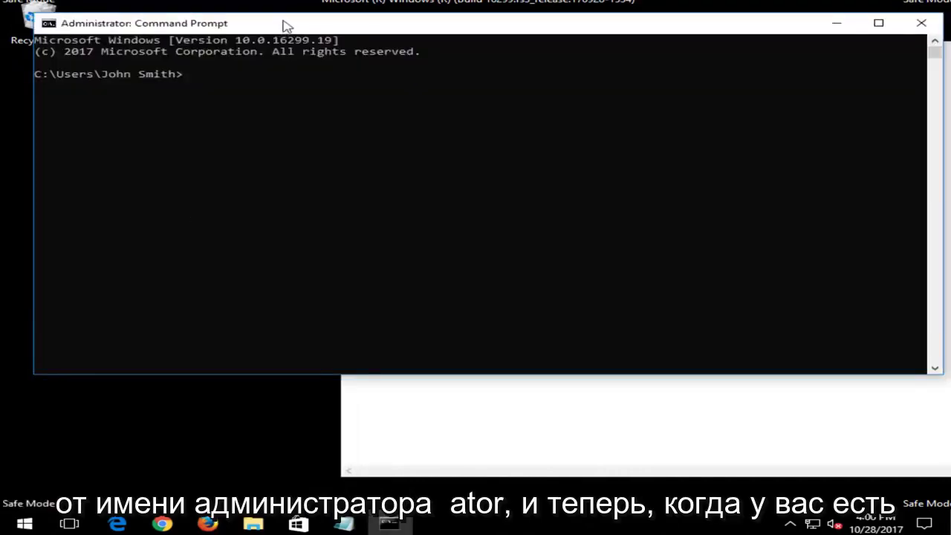
drag(286, 26, 355, 108)
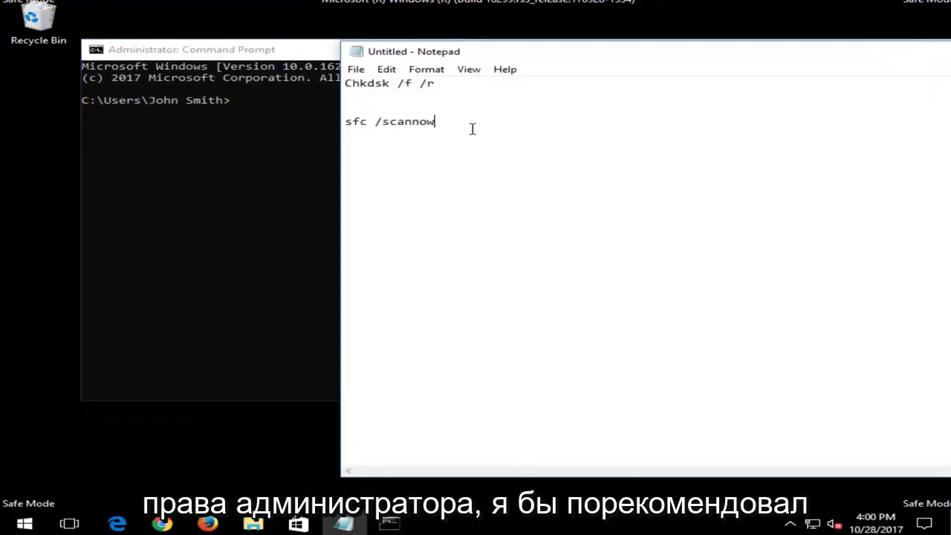
Copy the "Chkdsk /f /r" line from the Notepad notes and switch back to the Command Prompt window.
drag(453, 88, 307, 82)
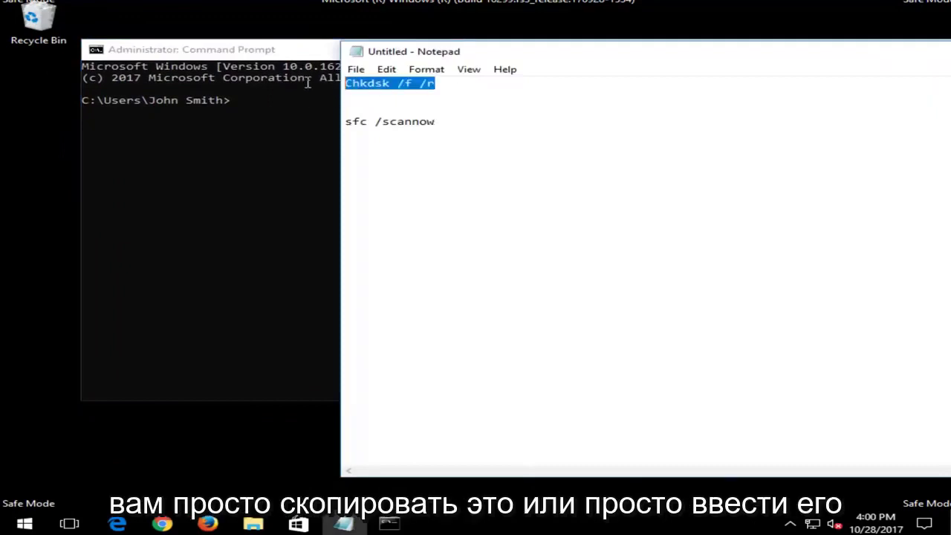
right_click(374, 77)
click(401, 127)
click(323, 55)
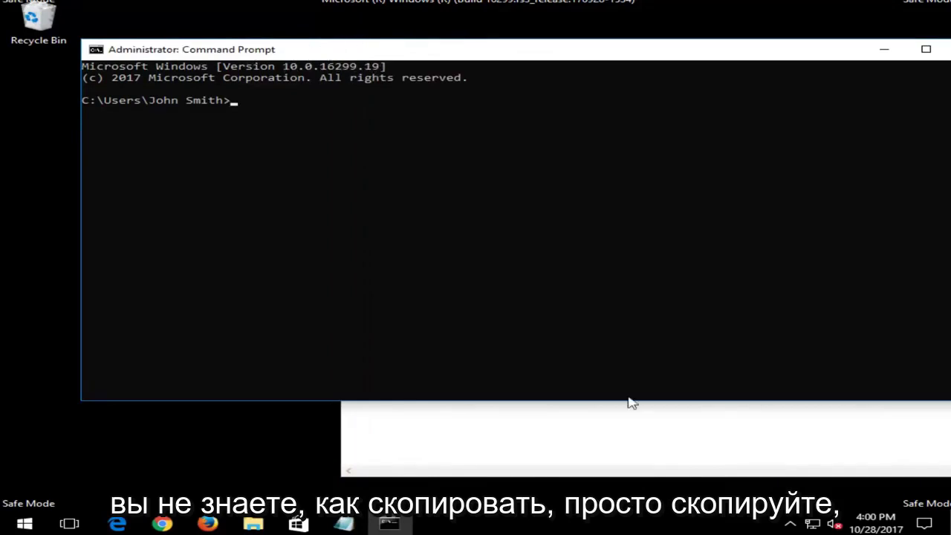
click(619, 426)
click(263, 53)
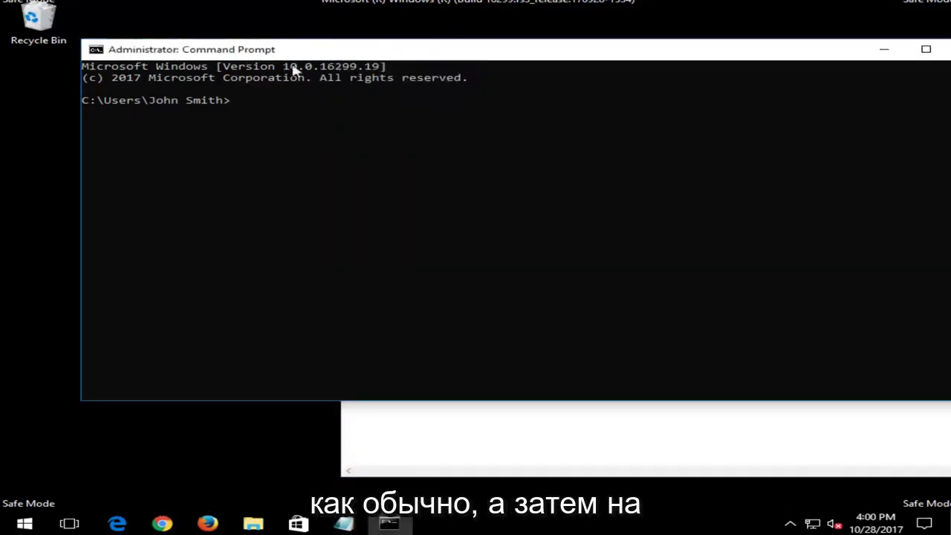
Paste and run "Chkdsk /f /r" in Command Prompt, answering y to schedule the volume check for the next restart.
right_click(344, 52)
mouse_move(387, 154)
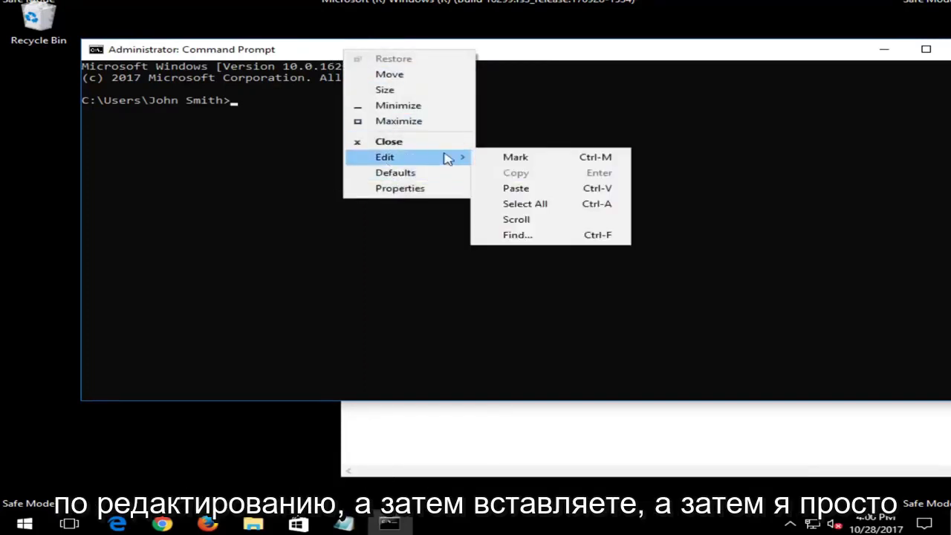
click(520, 186)
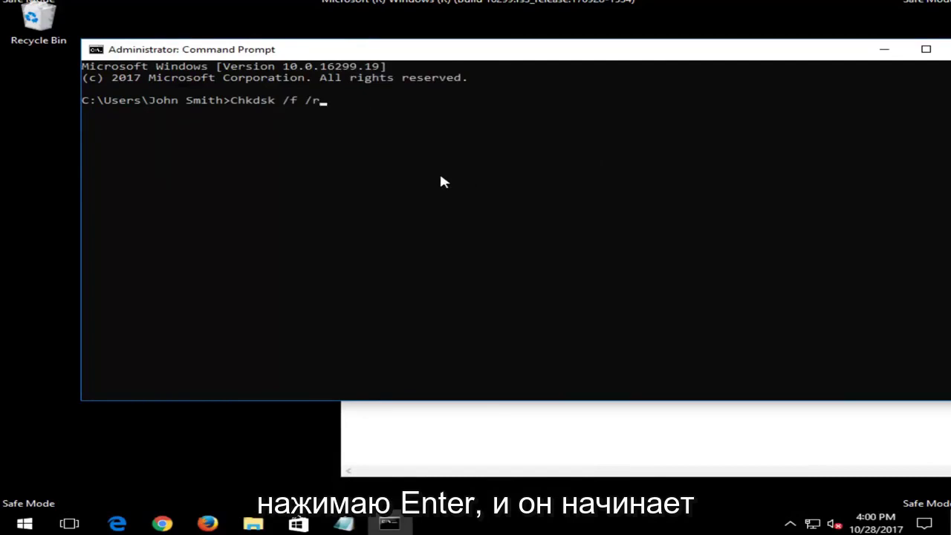
key(Return)
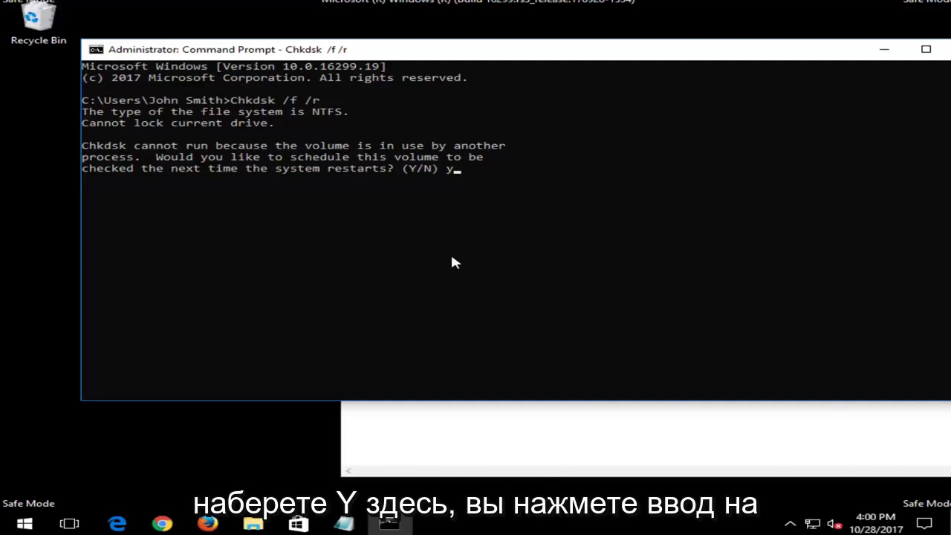
key(Return)
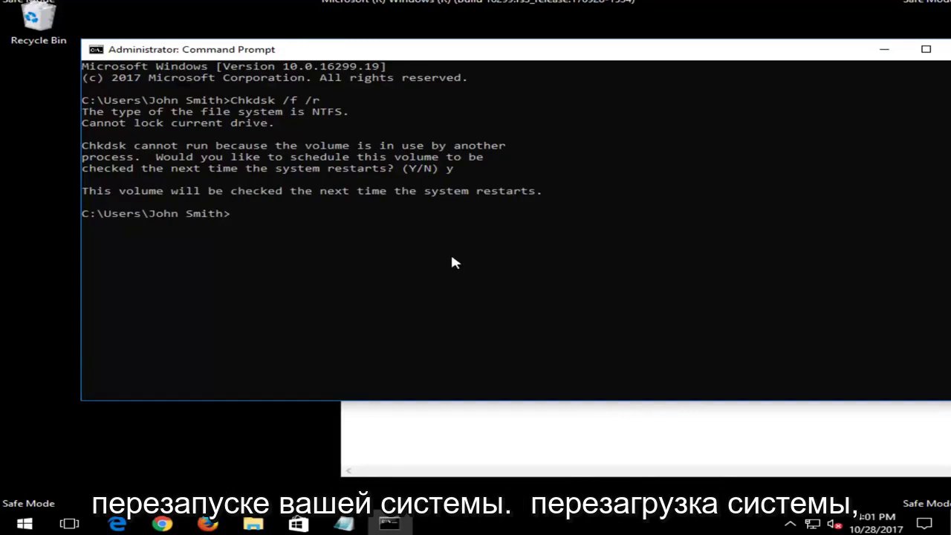
Bring up the "sfc /scannow" line in the Notepad notes and return to the Command Prompt window.
click(394, 448)
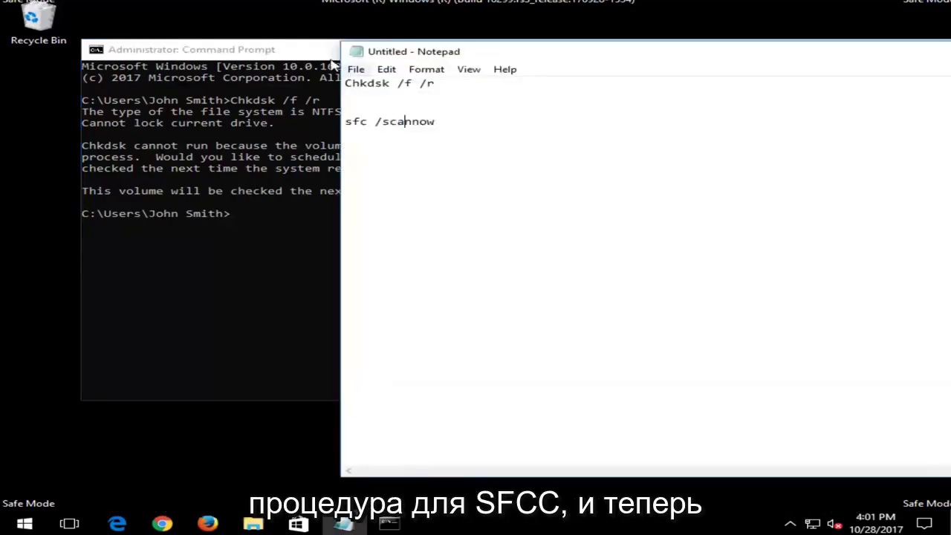
click(231, 51)
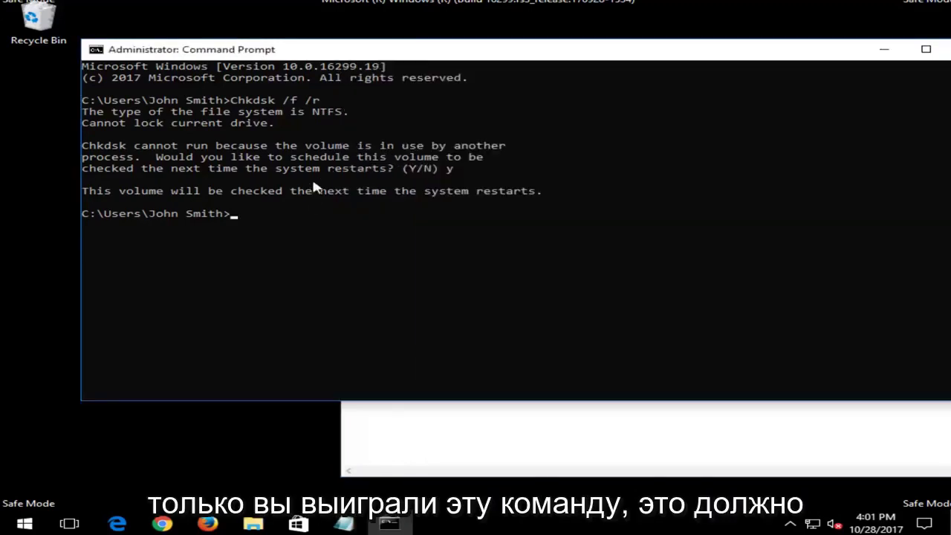